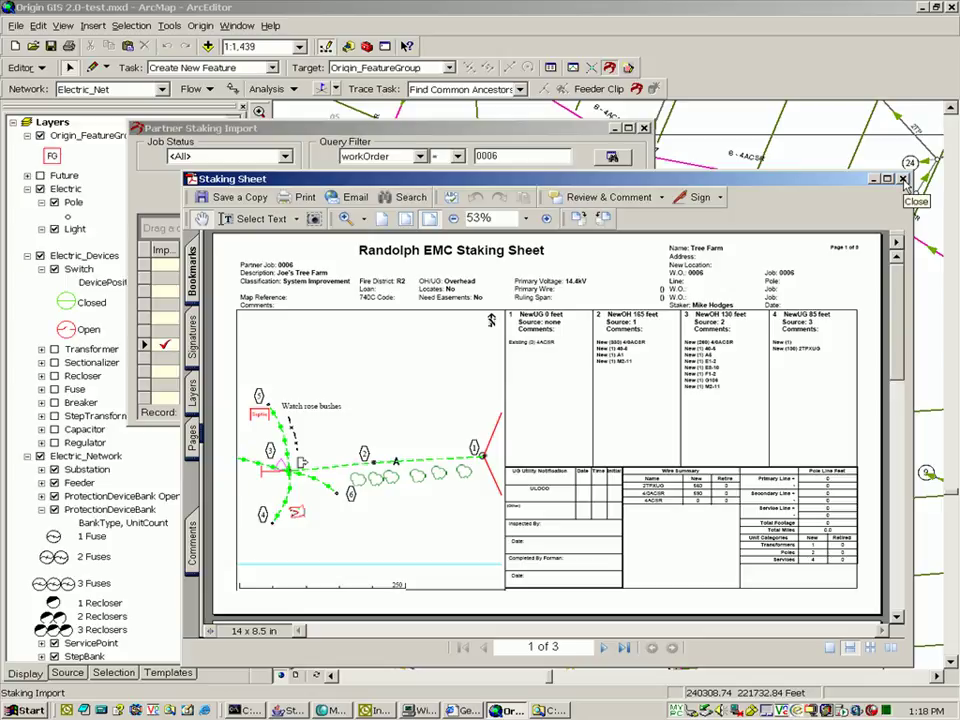
- Close the Tree Farm 0006 staking sheet after reviewing it
click(903, 179)
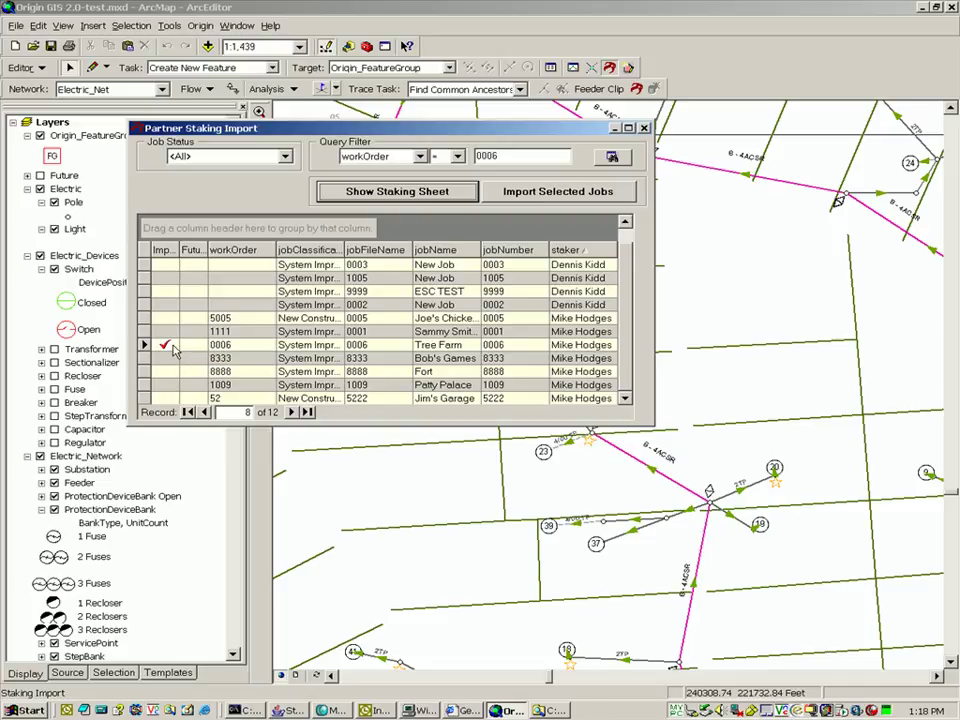
- Mark only the Tree Farm job 0006 for import and import it from MultiSpeak
click(165, 345)
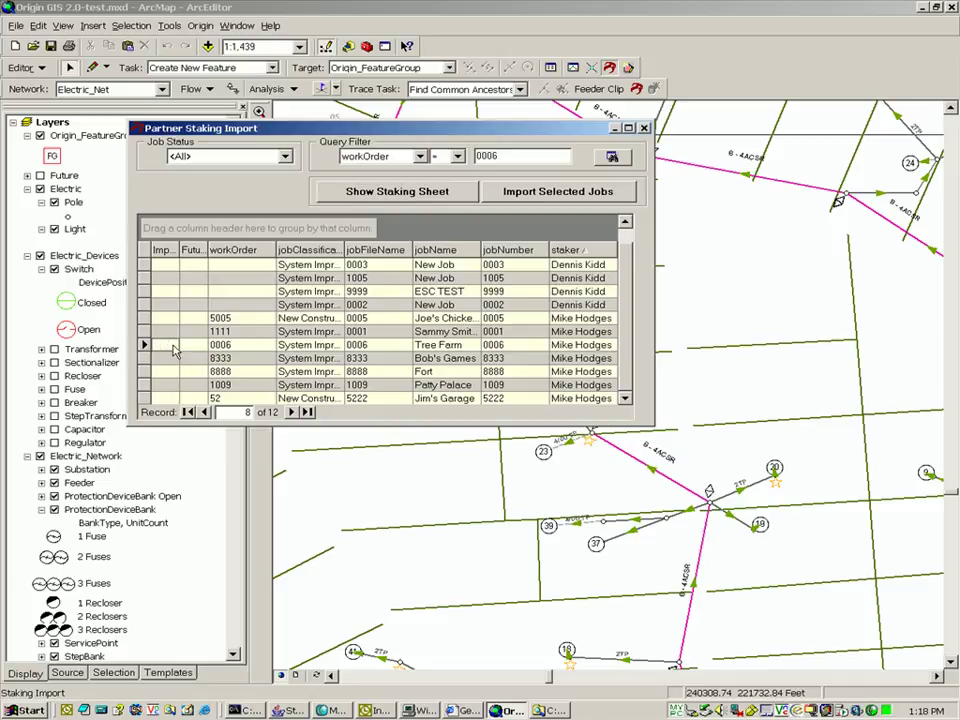
click(173, 348)
click(166, 345)
click(567, 192)
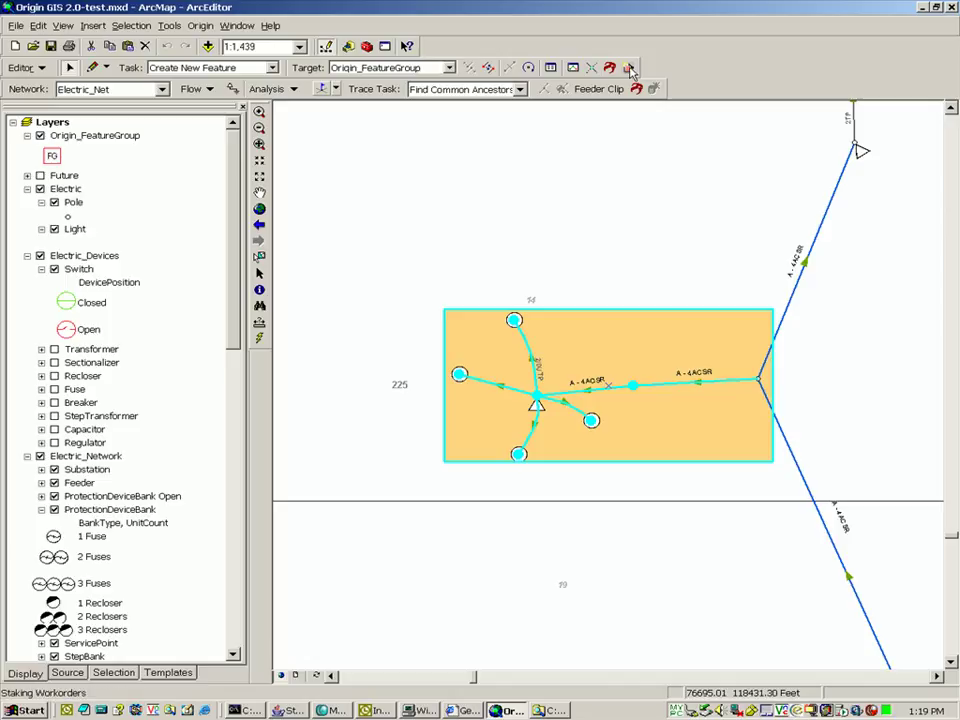
click(629, 69)
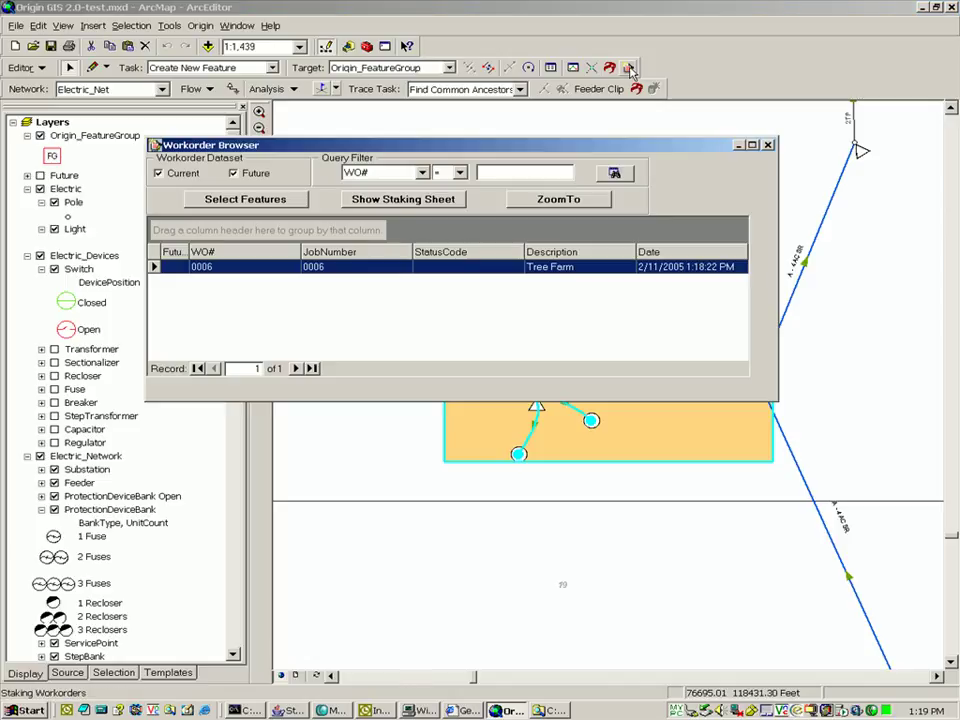
drag(510, 150, 353, 254)
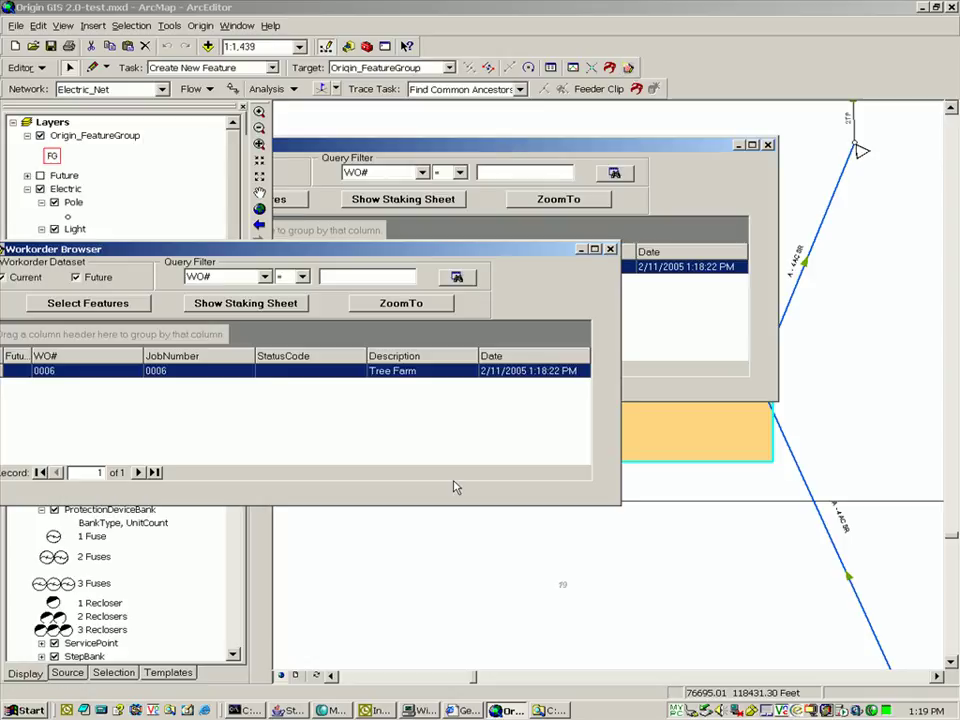
drag(455, 487, 493, 488)
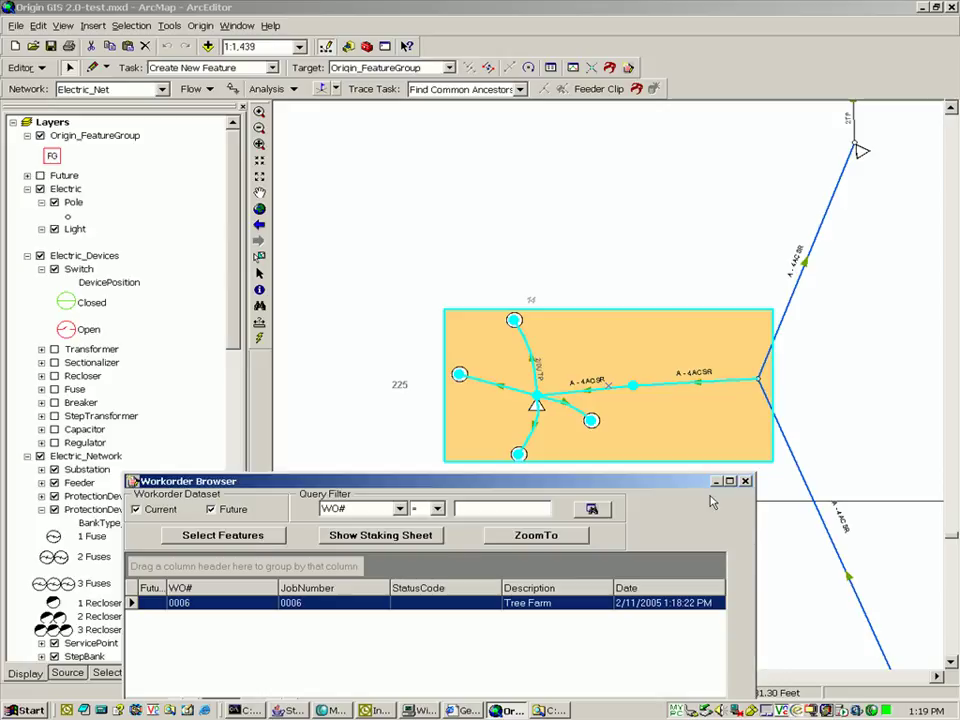
click(747, 481)
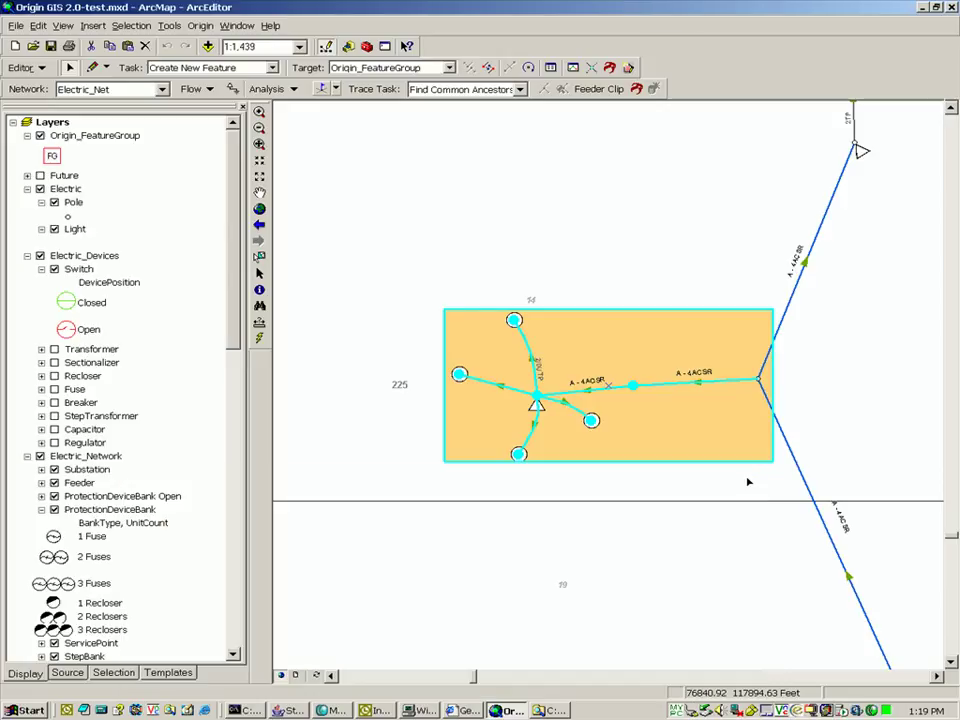
- Open the Attributes window for the 15 work order features and pan the polygon into view
click(553, 68)
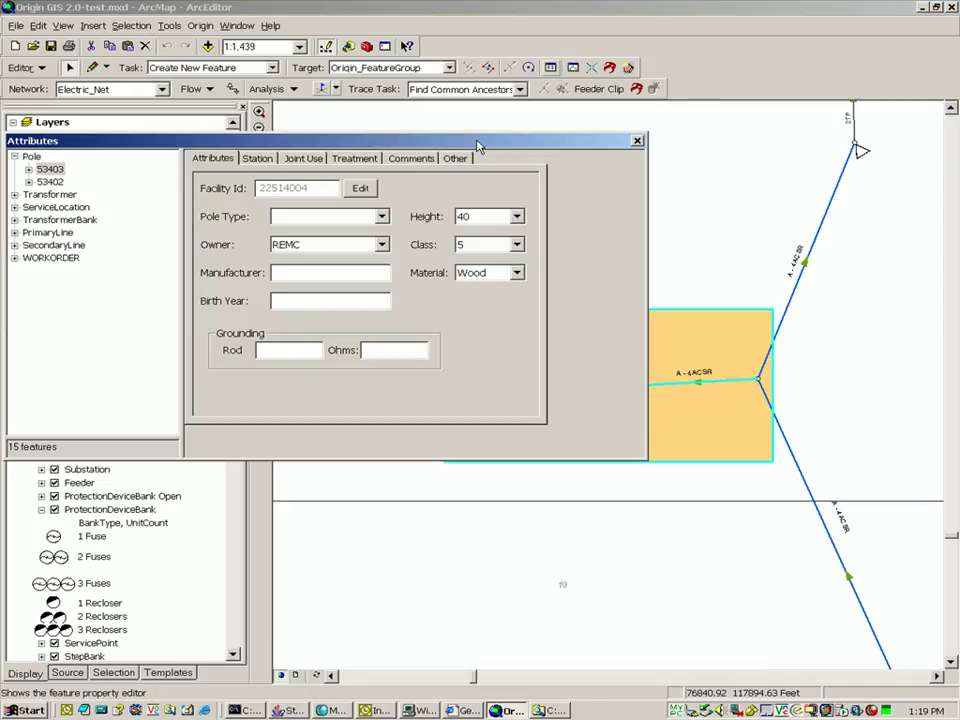
drag(478, 147, 505, 42)
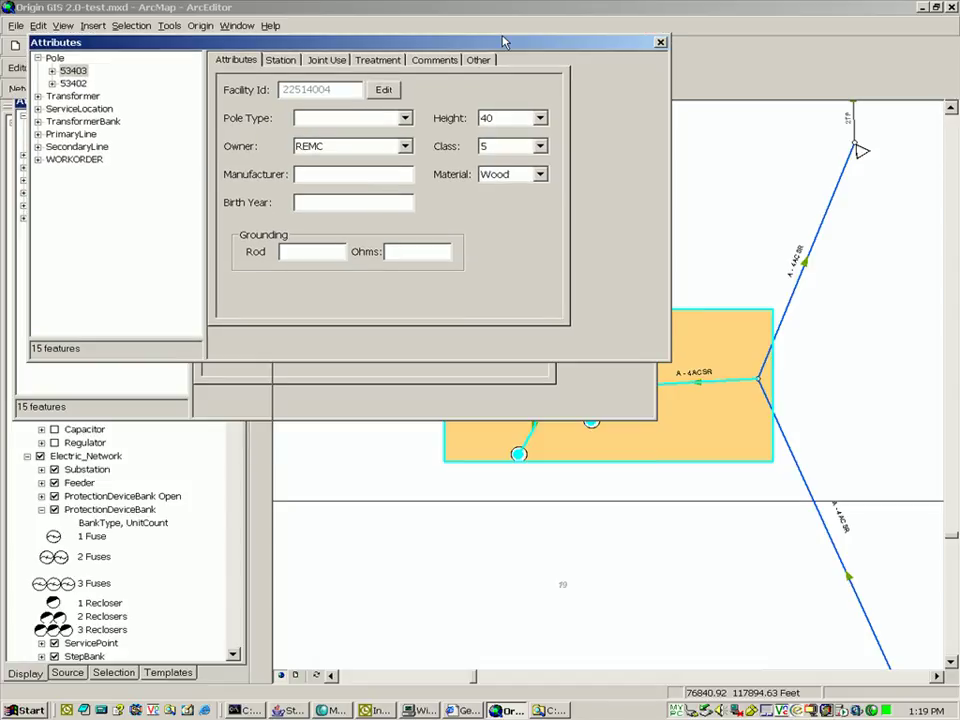
drag(503, 42, 501, 96)
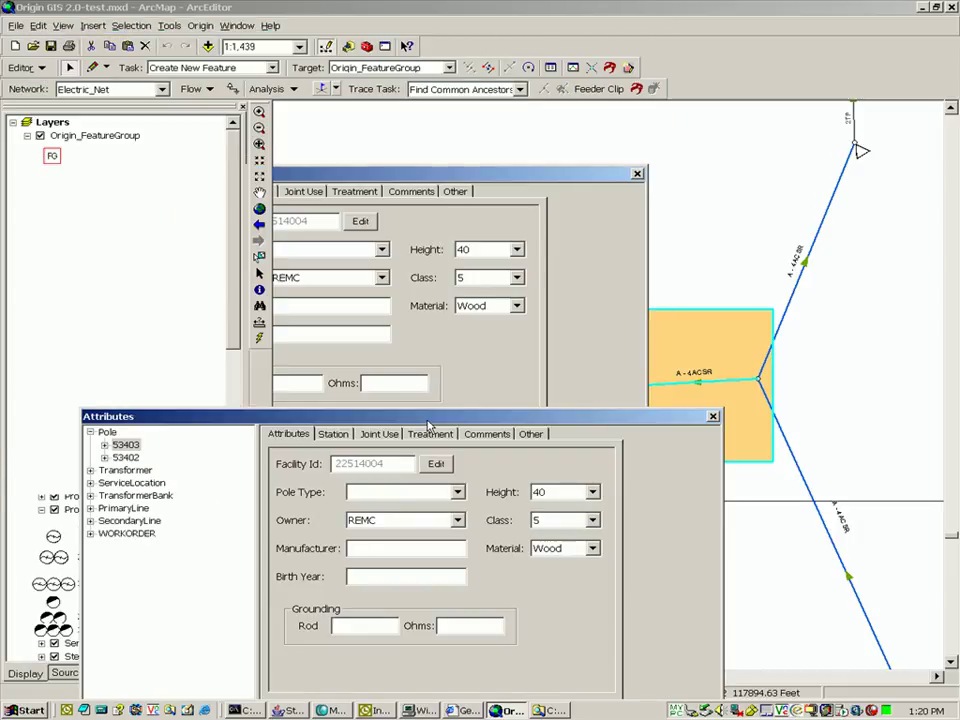
drag(424, 372, 440, 323)
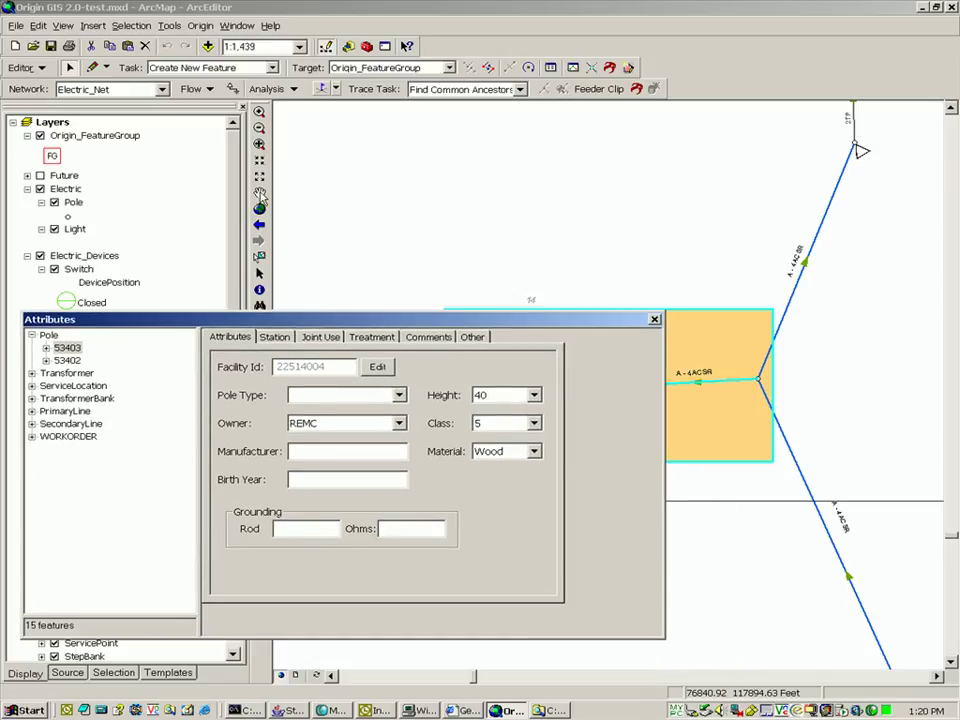
click(261, 198)
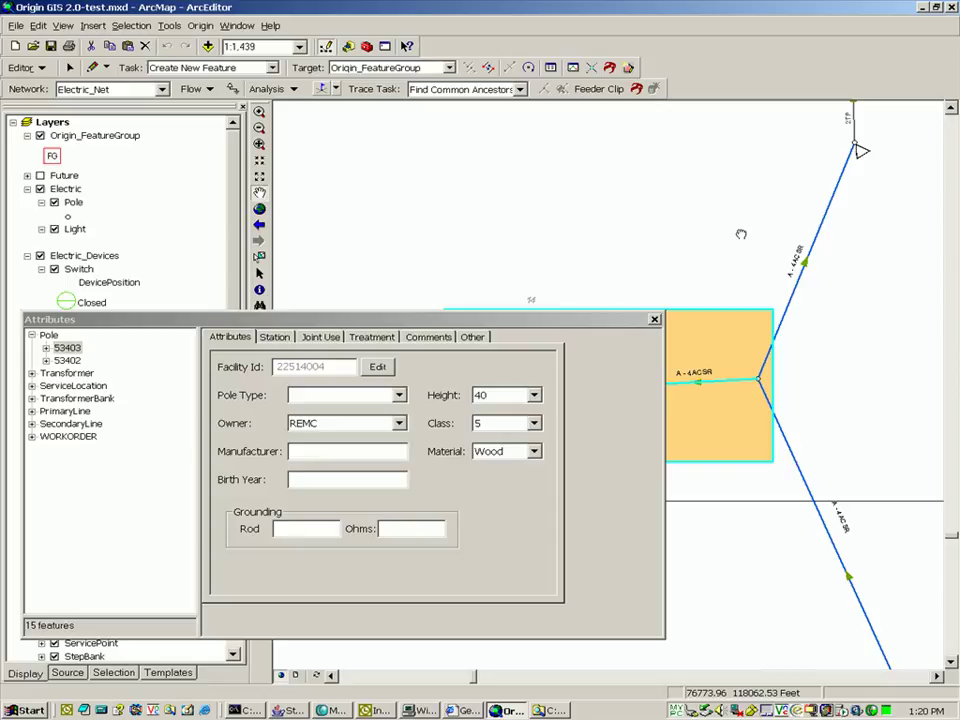
drag(741, 234, 784, 152)
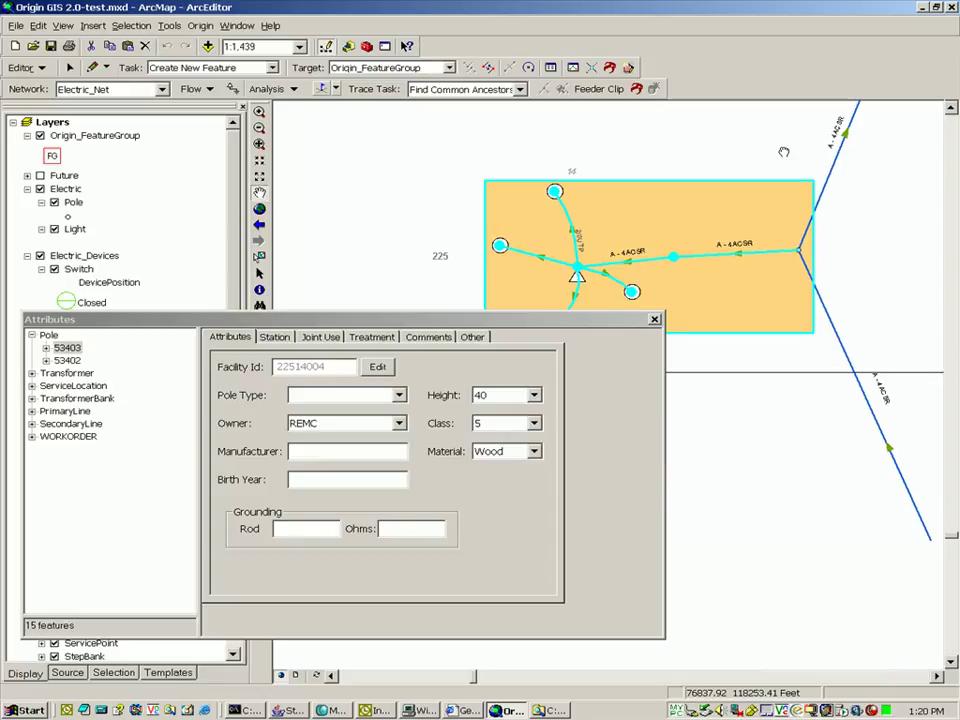
drag(753, 237, 803, 177)
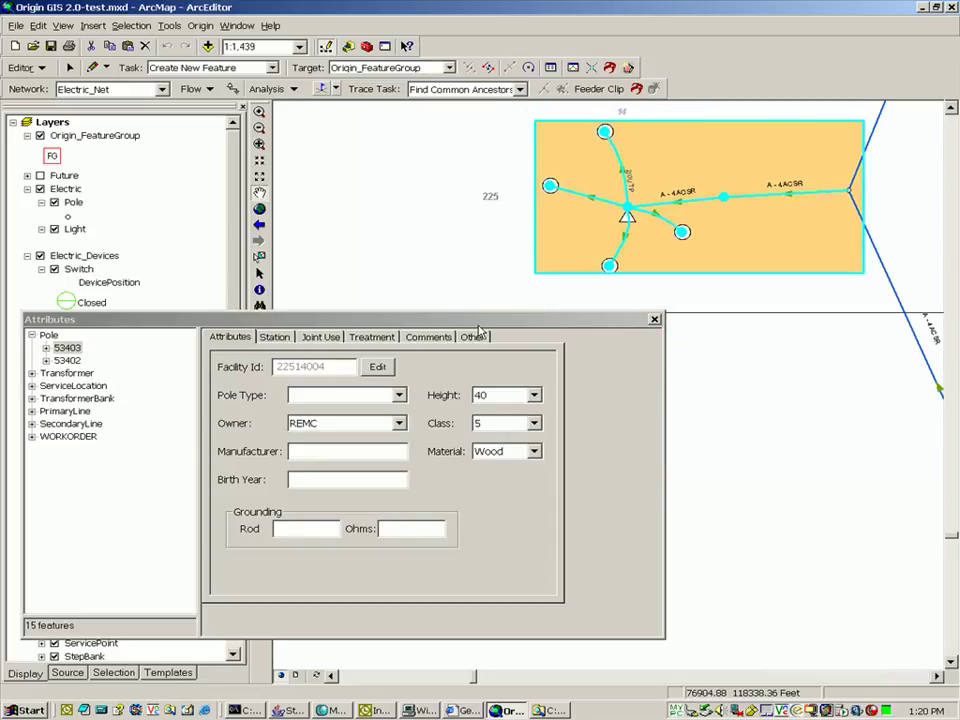
click(480, 329)
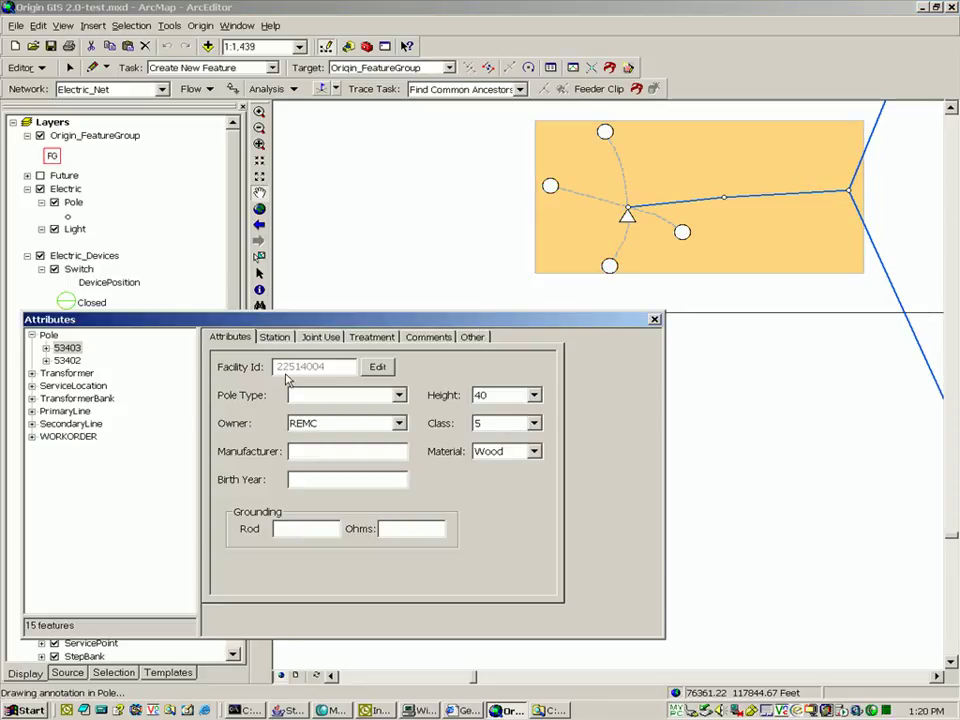
- View pole 53403's station units and pole 53402's attributes, then expand the Transformer node
click(276, 338)
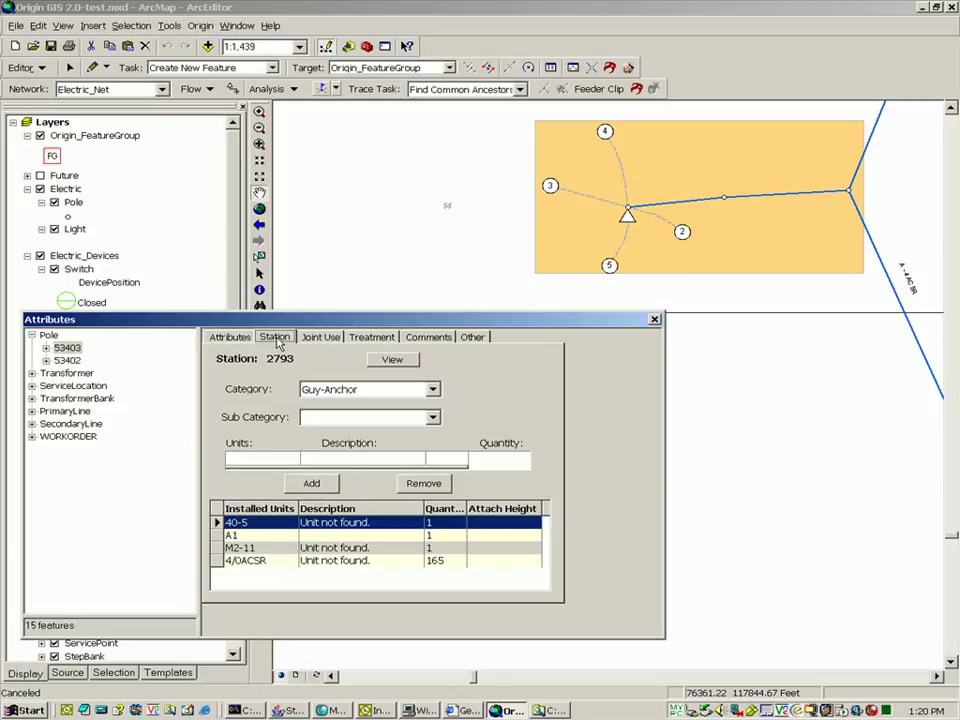
click(67, 360)
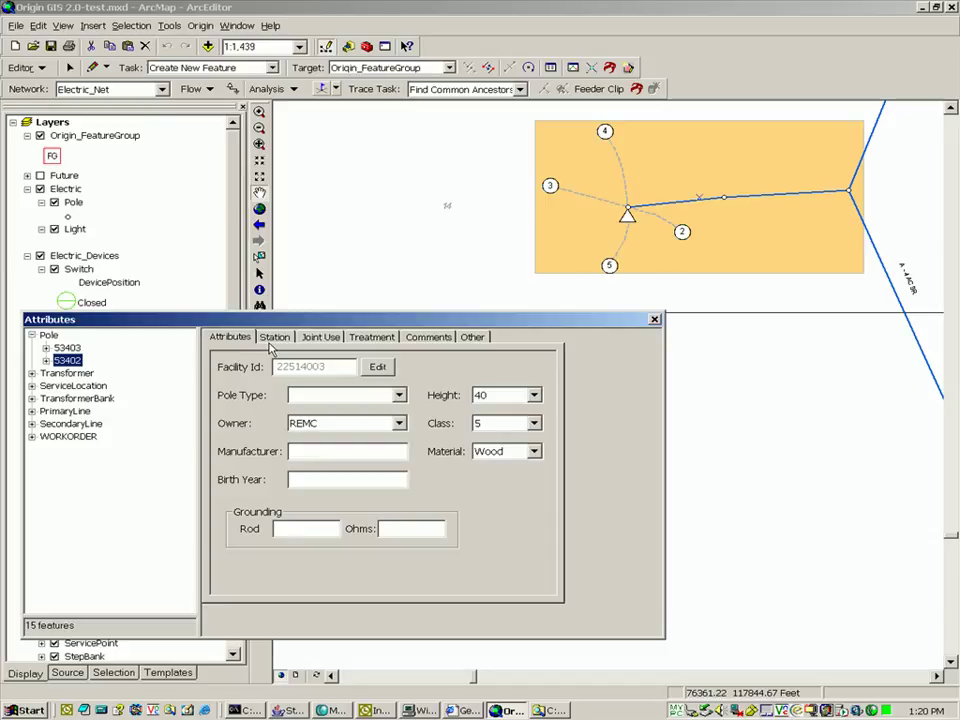
click(32, 373)
click(58, 386)
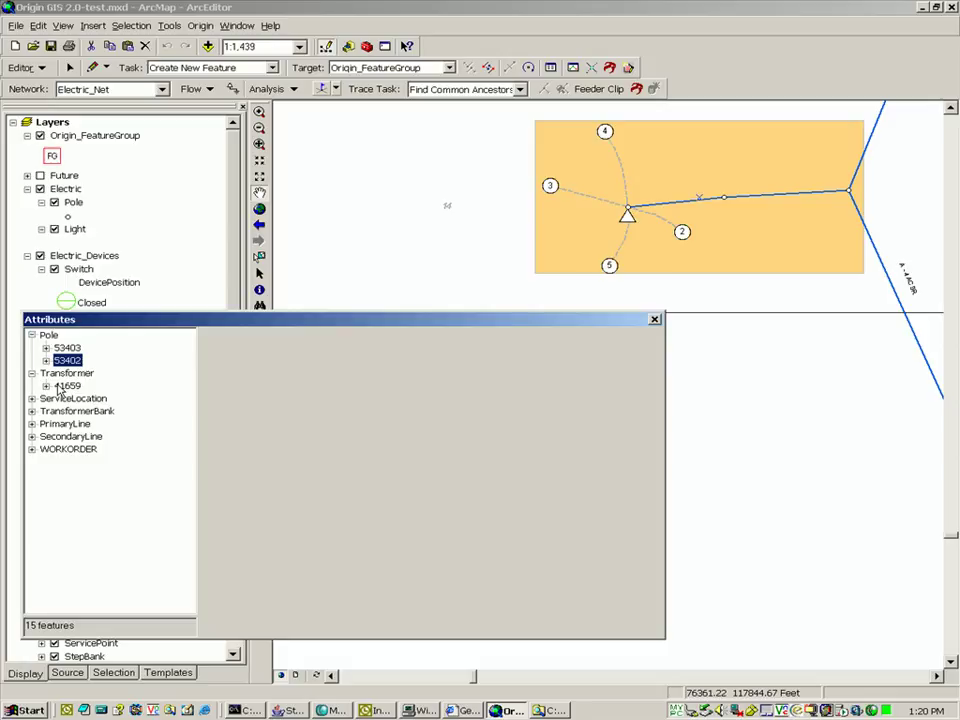
- Show attributes of transformer 41659, service location SRL.22200 and primary line 129
click(62, 386)
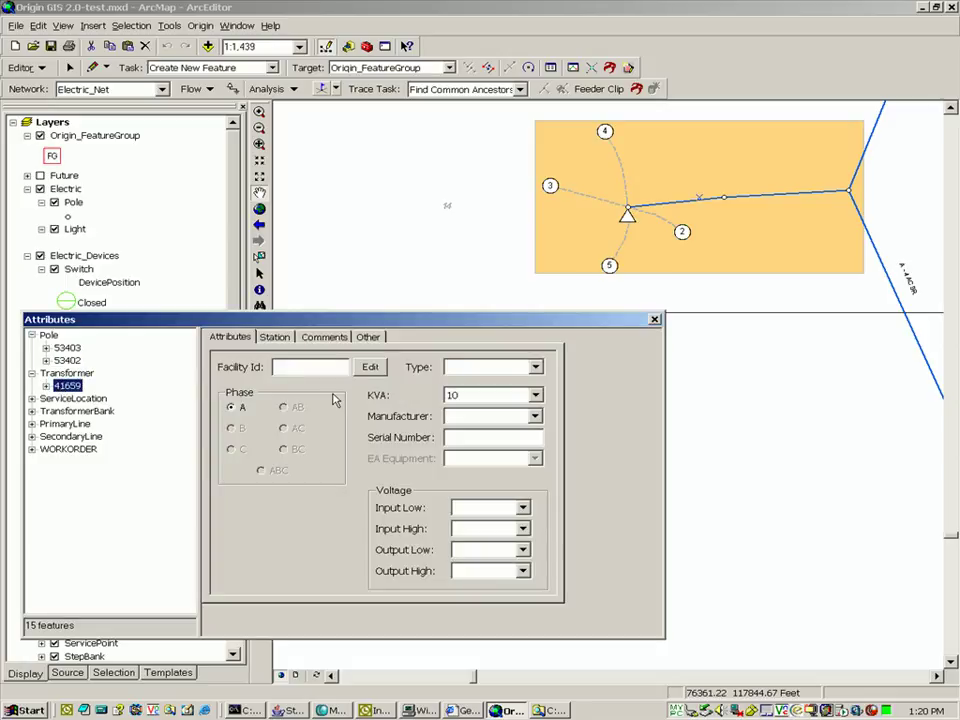
click(31, 399)
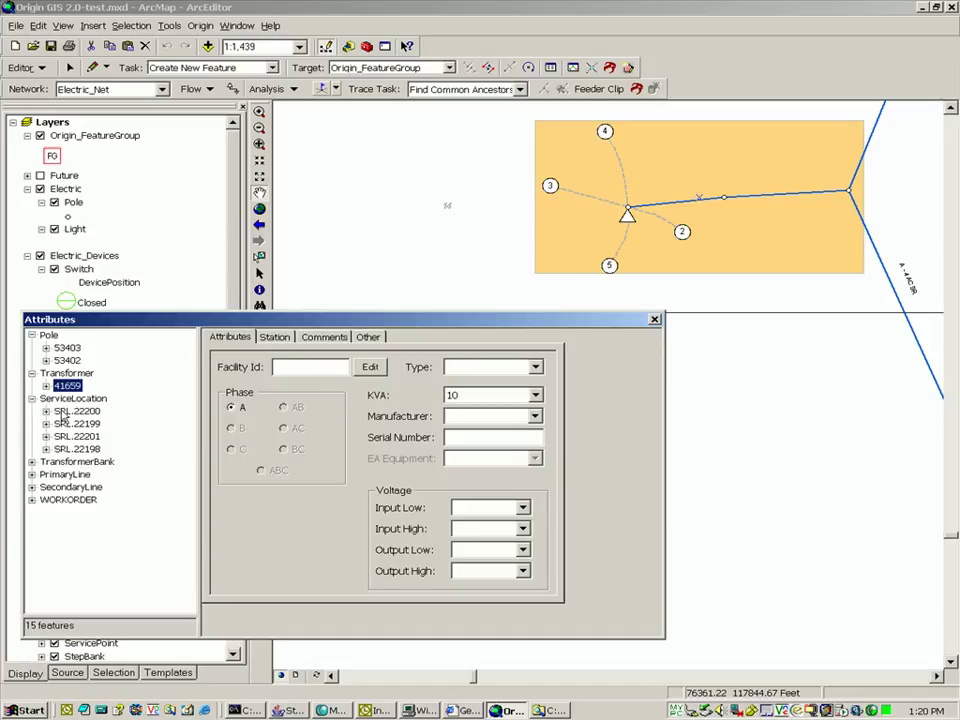
click(70, 411)
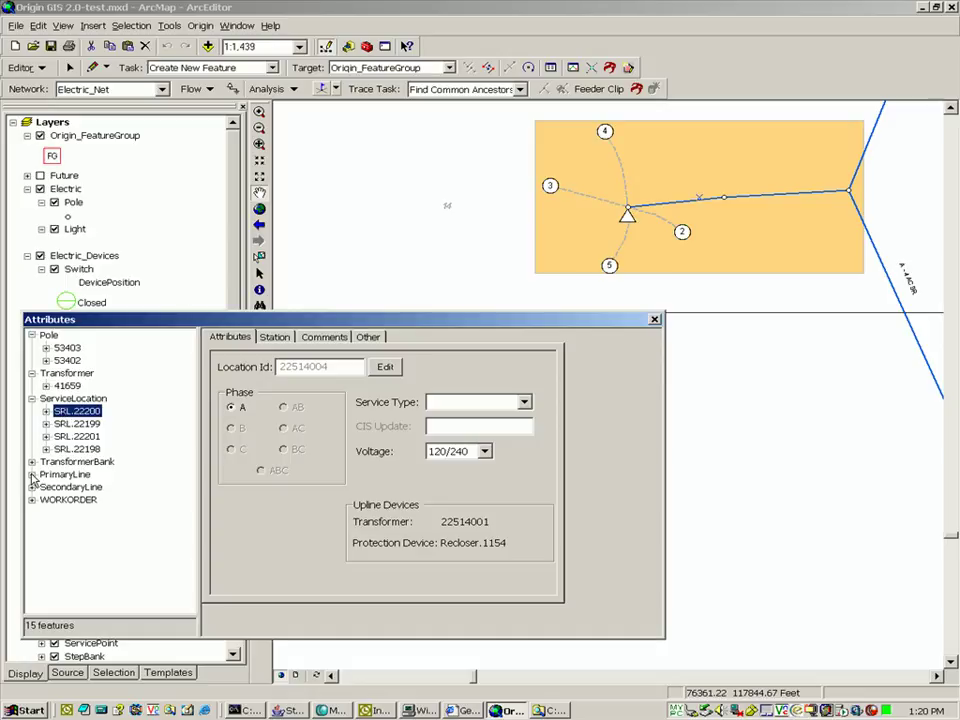
click(32, 475)
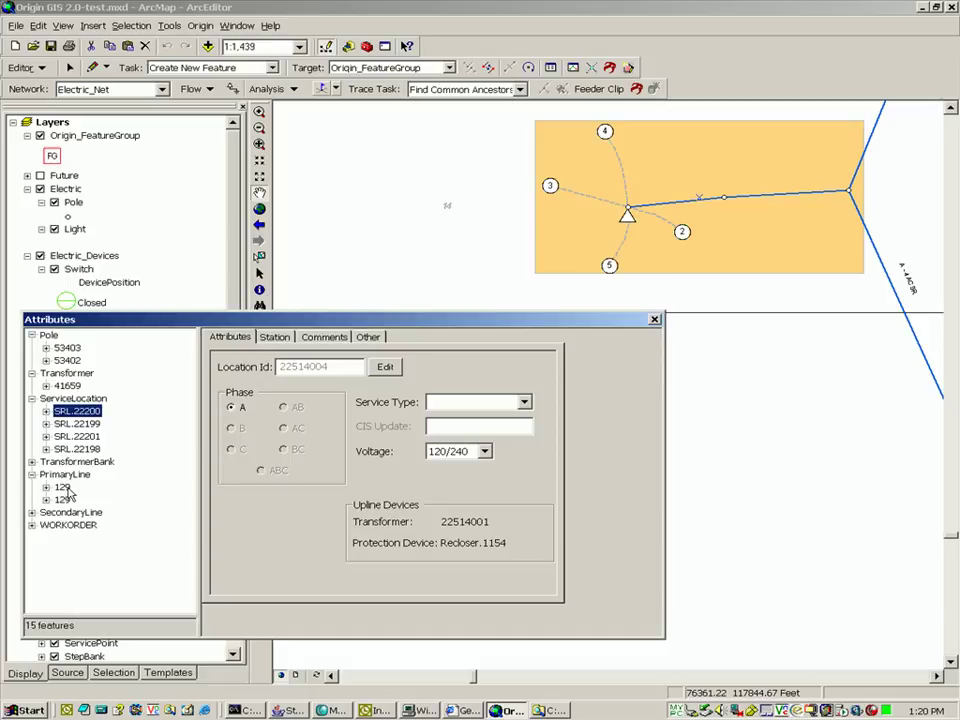
click(67, 488)
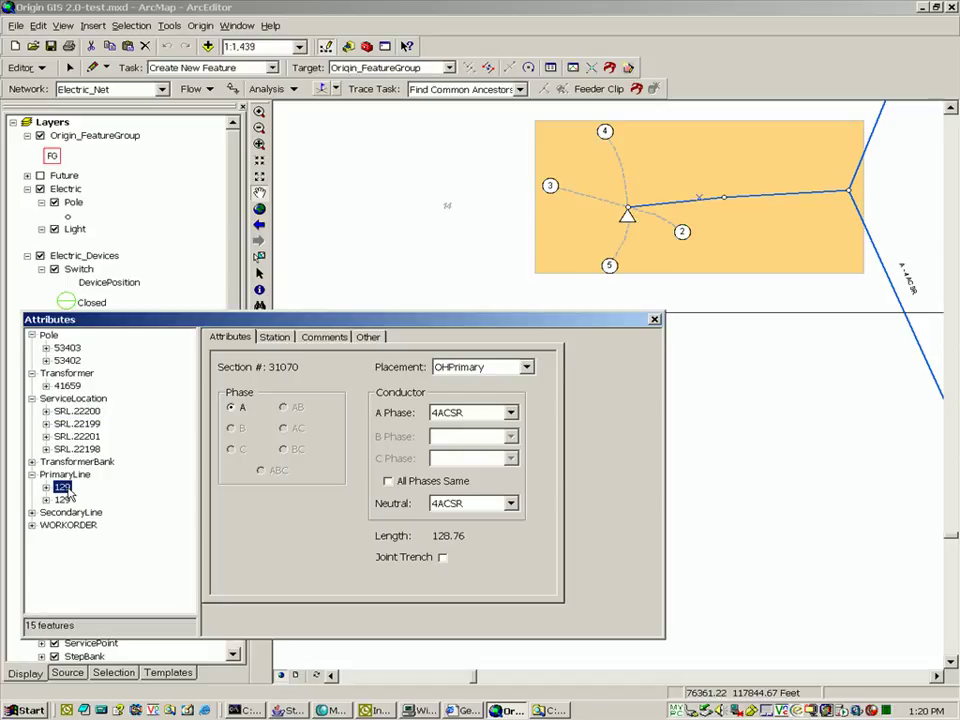
- View secondary line SCL.43259's attributes, then expand the WORKORDER group
click(32, 513)
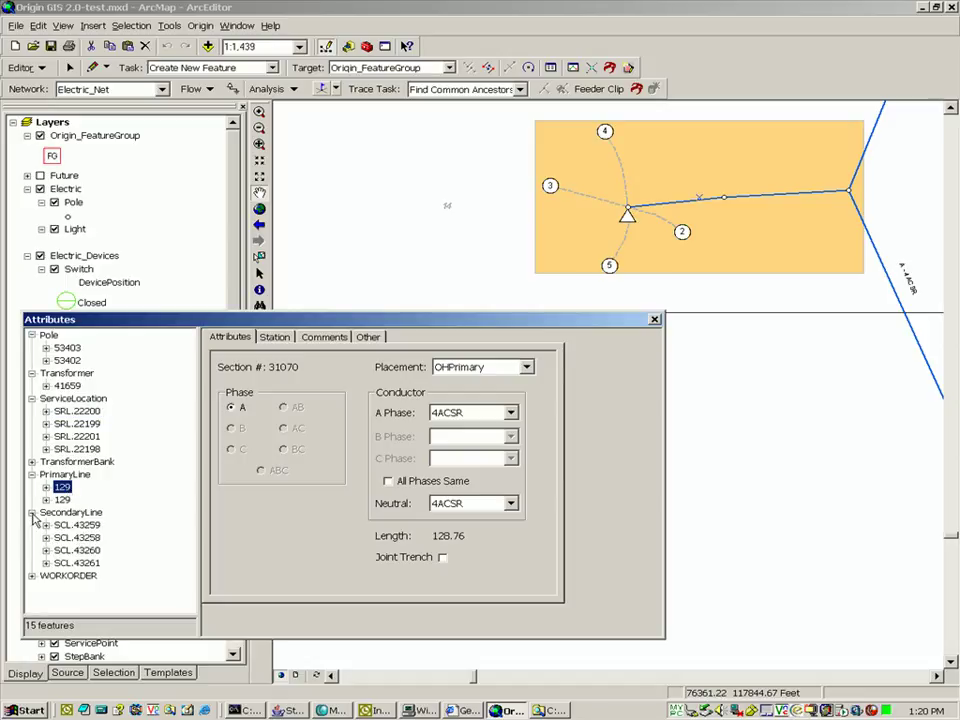
mouse_move(71, 532)
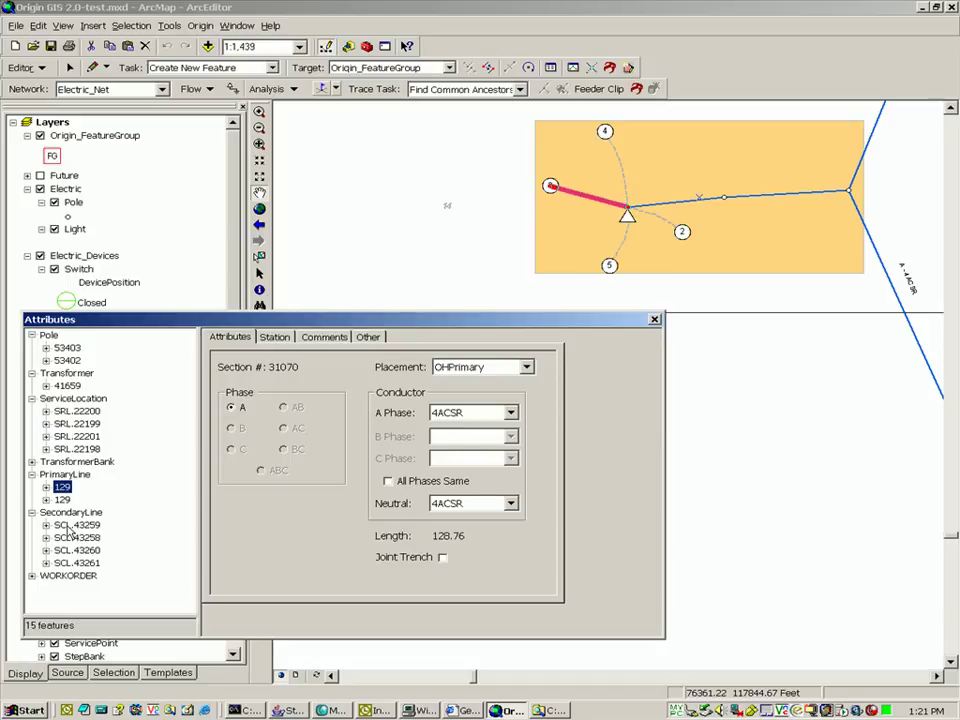
click(74, 525)
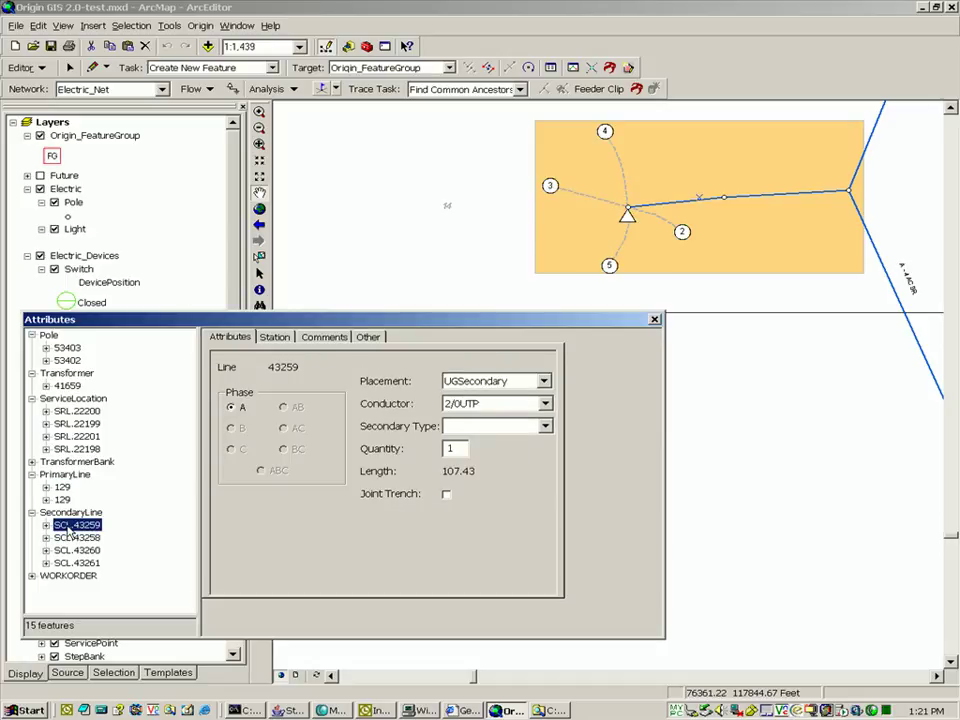
click(213, 131)
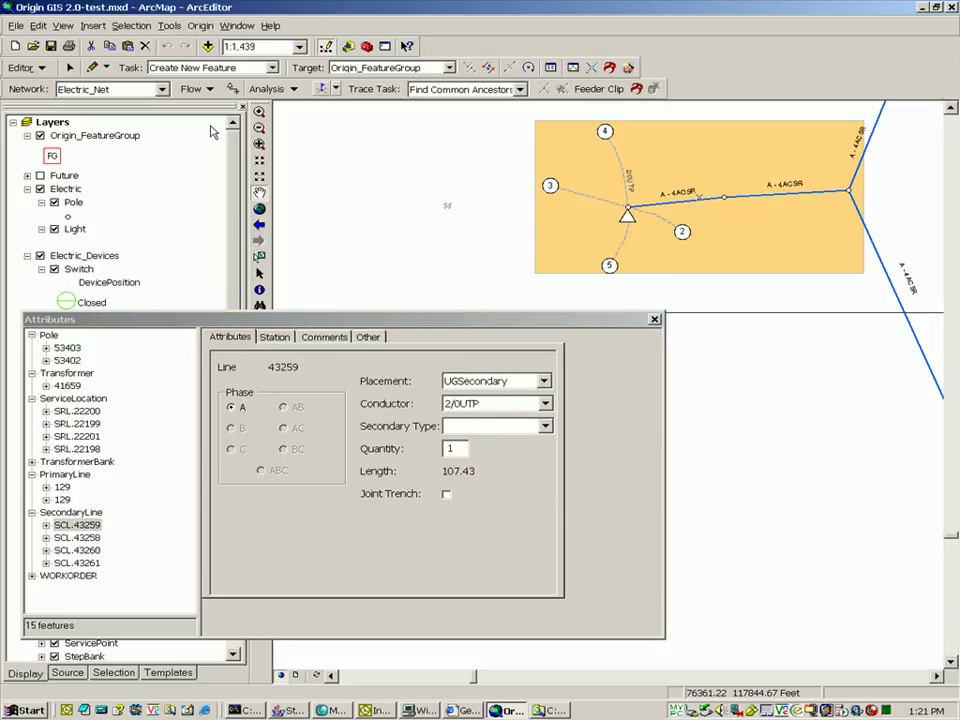
click(60, 592)
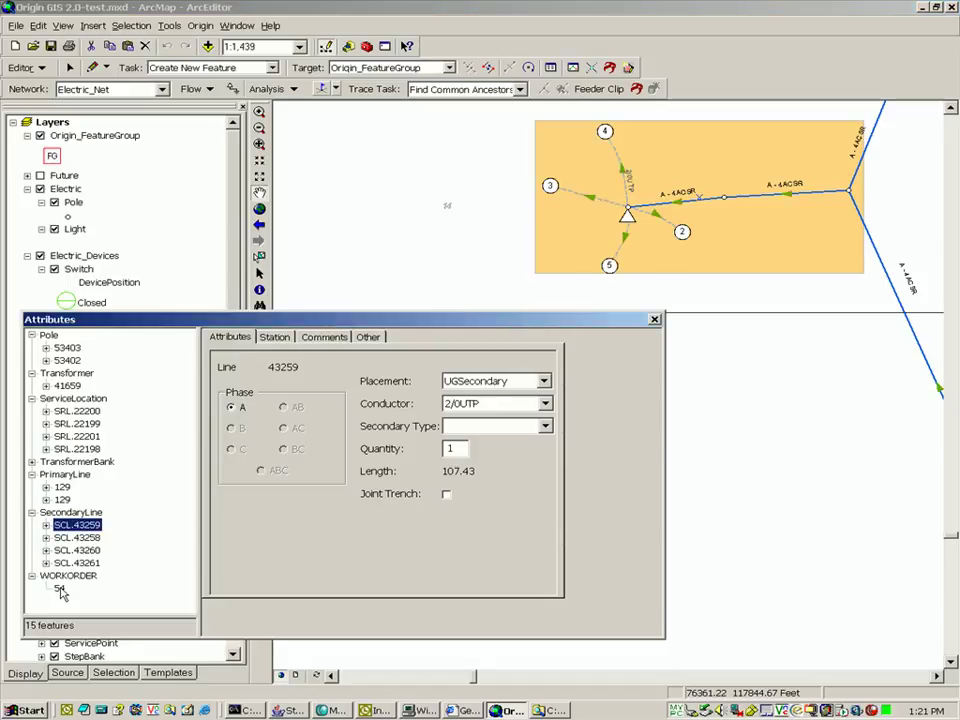
- Scroll work order 54's attributes down to ImportDate, then close the Attributes window
click(60, 590)
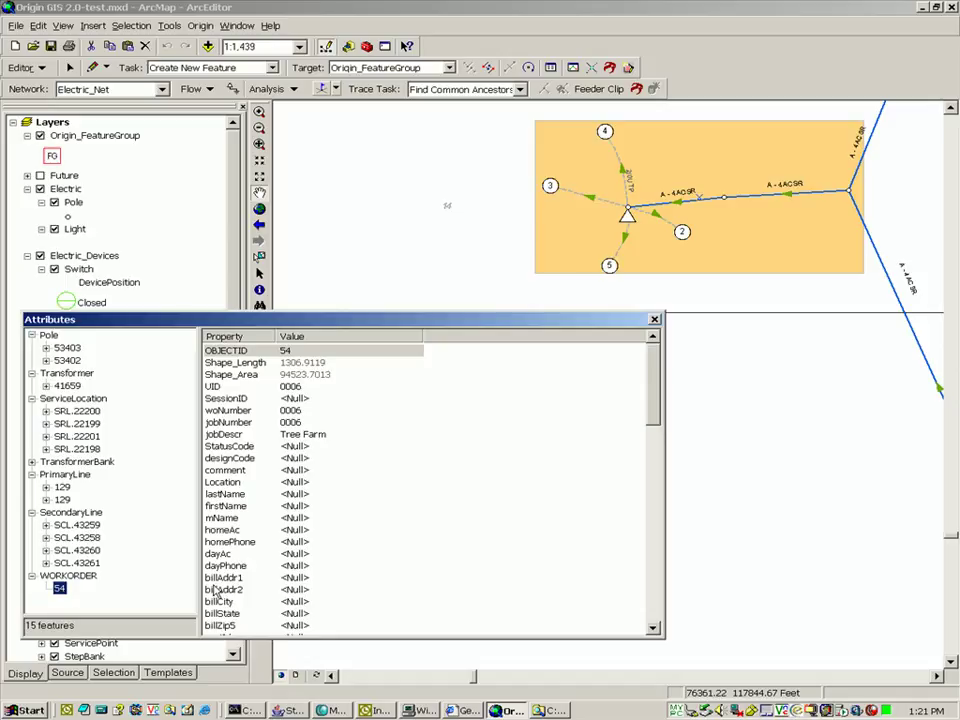
click(648, 428)
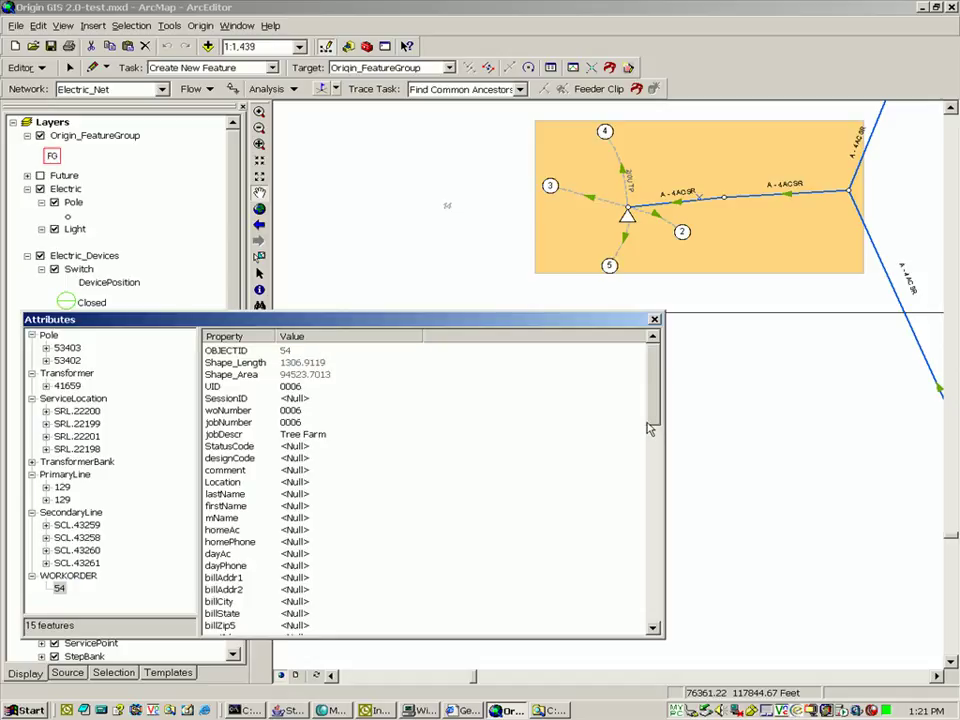
scroll(655, 415, down, 1)
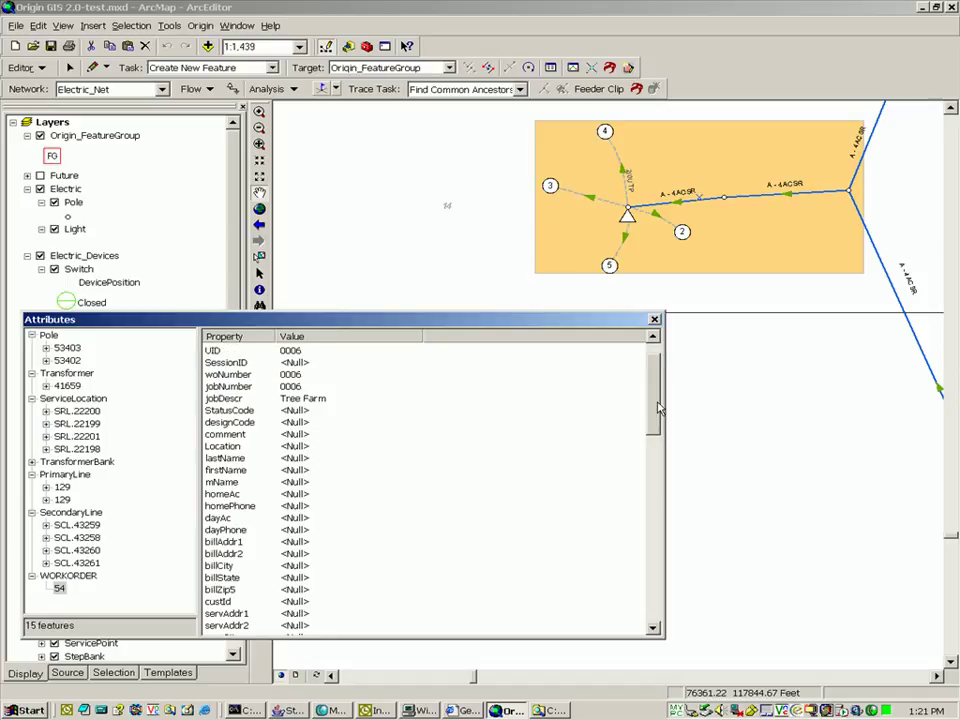
drag(658, 408, 652, 524)
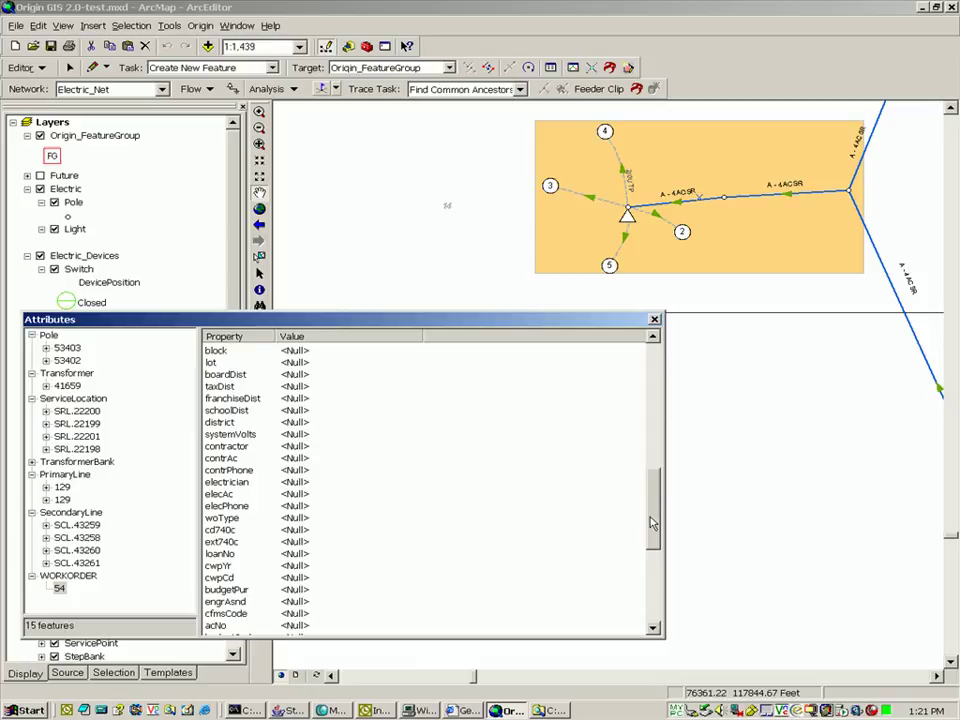
click(655, 626)
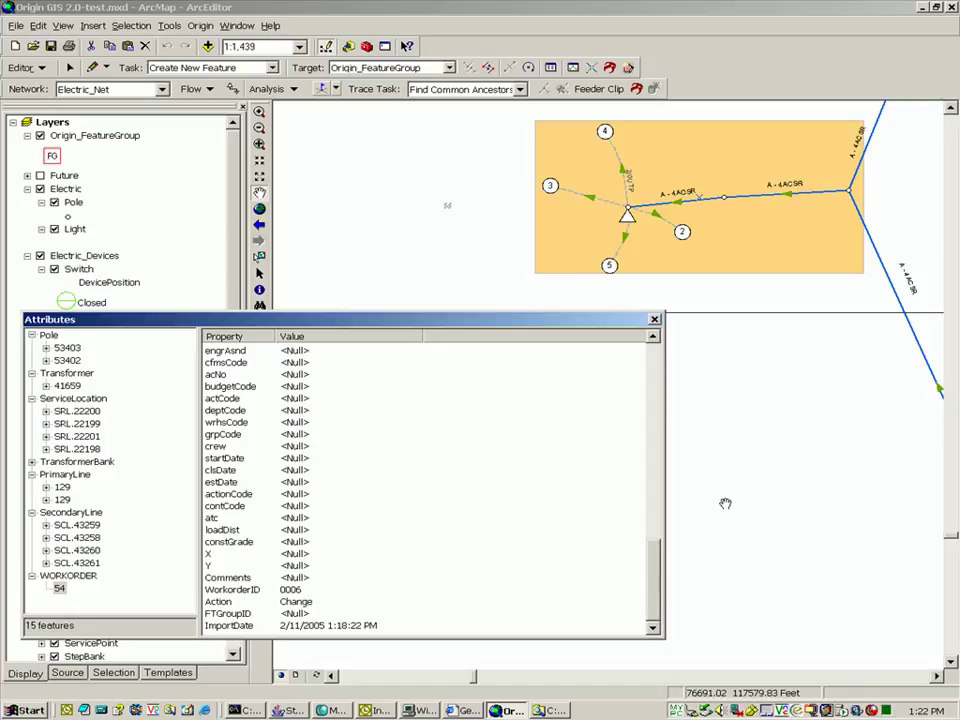
click(655, 320)
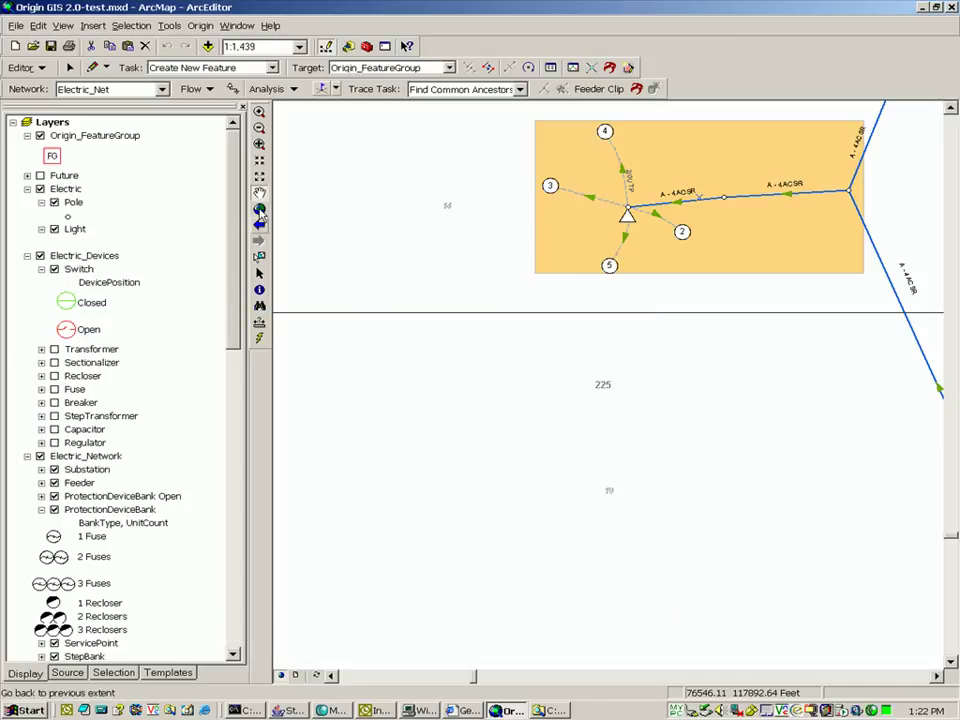
- Zoom to the full map extent so all substations are visible
click(260, 210)
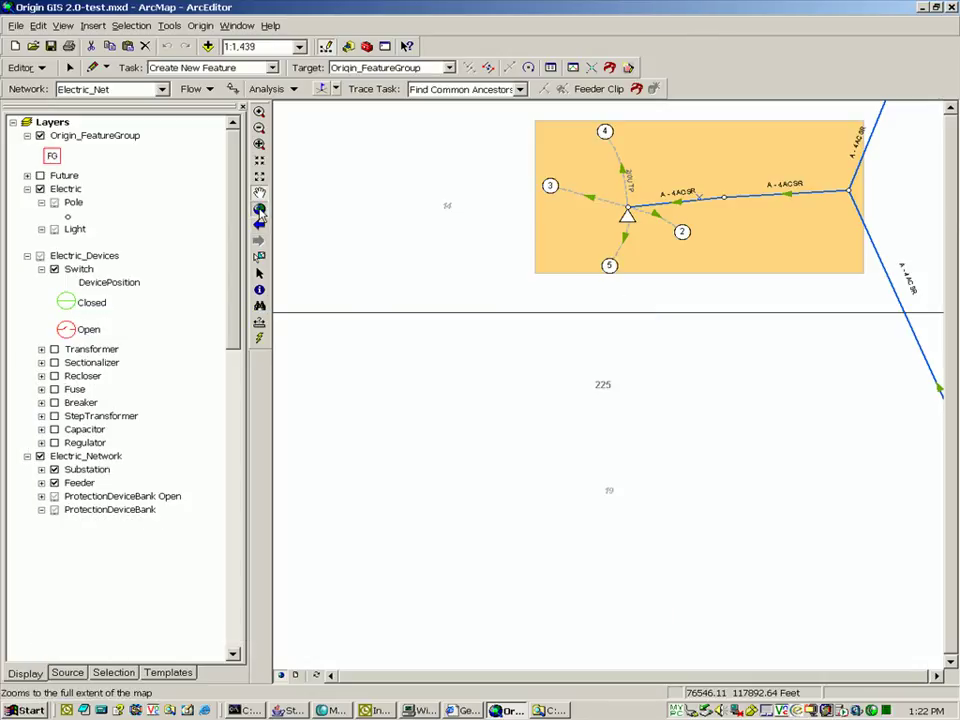